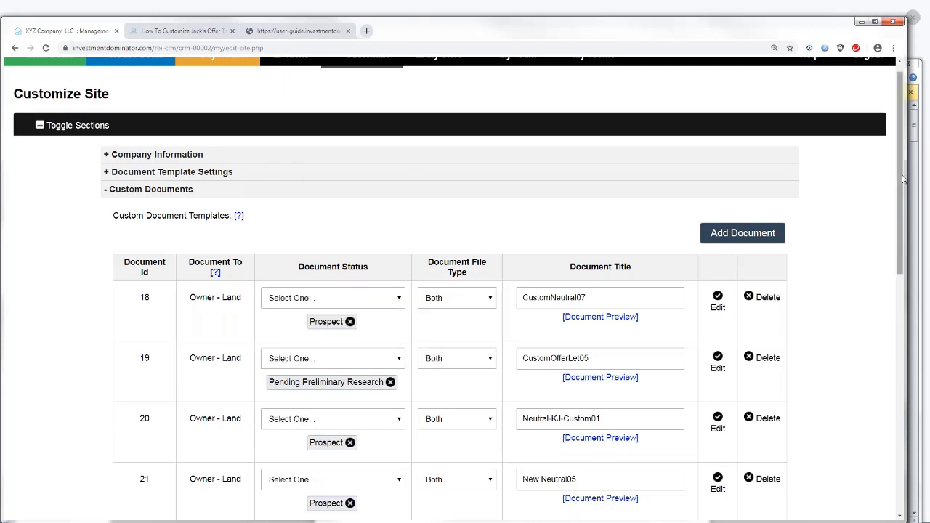
Step: Open the land deals list and advance to page 7 of the records
{"action": "scroll", "coordinate": [903, 179], "scroll_direction": "up", "scroll_amount": 1}
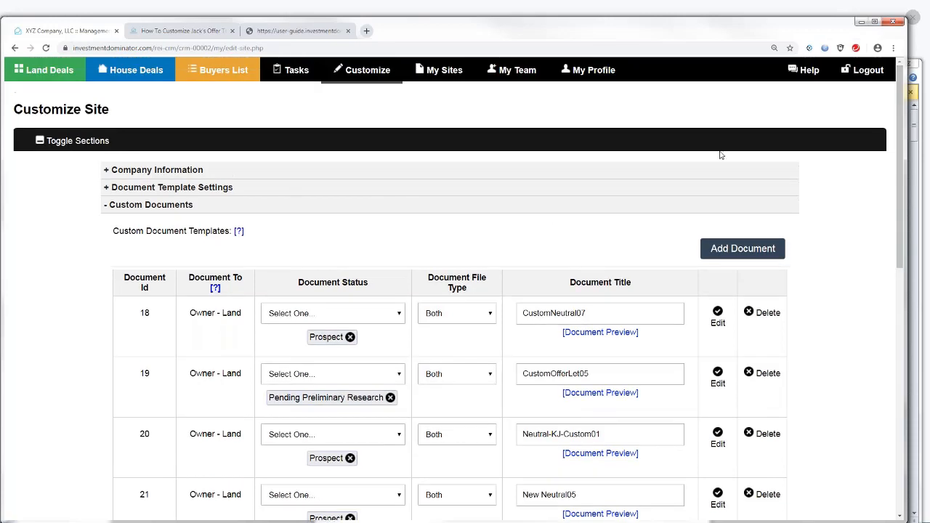
{"action": "left_click", "coordinate": [58, 75]}
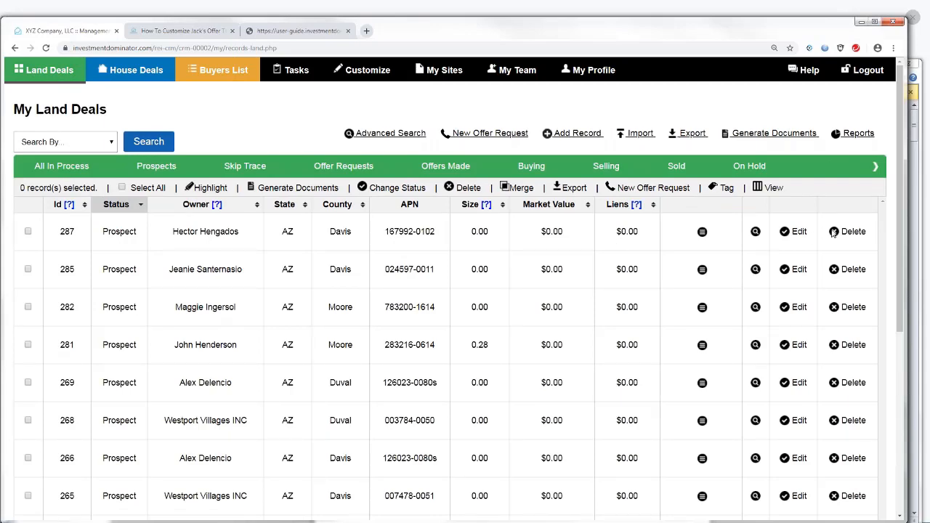
{"action": "left_click_drag", "start_coordinate": [901, 197], "coordinate": [917, 300]}
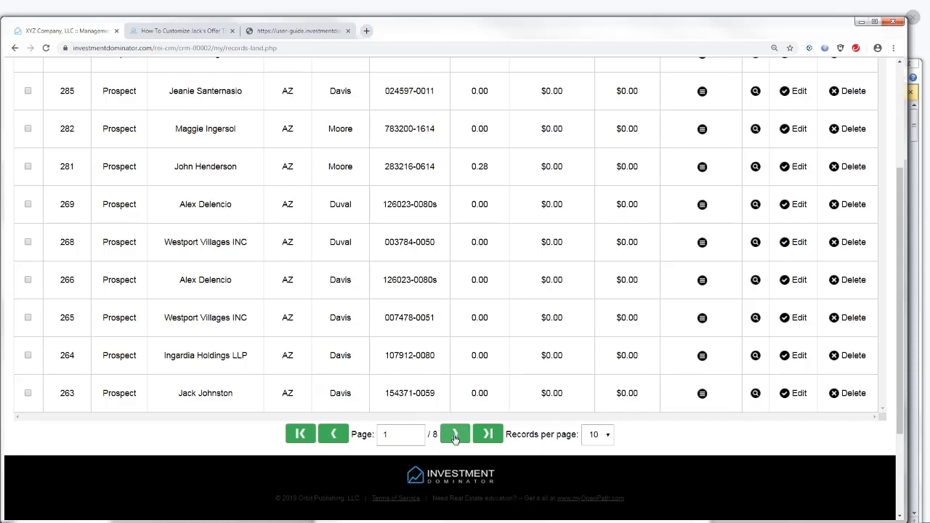
{"action": "left_click", "coordinate": [455, 436]}
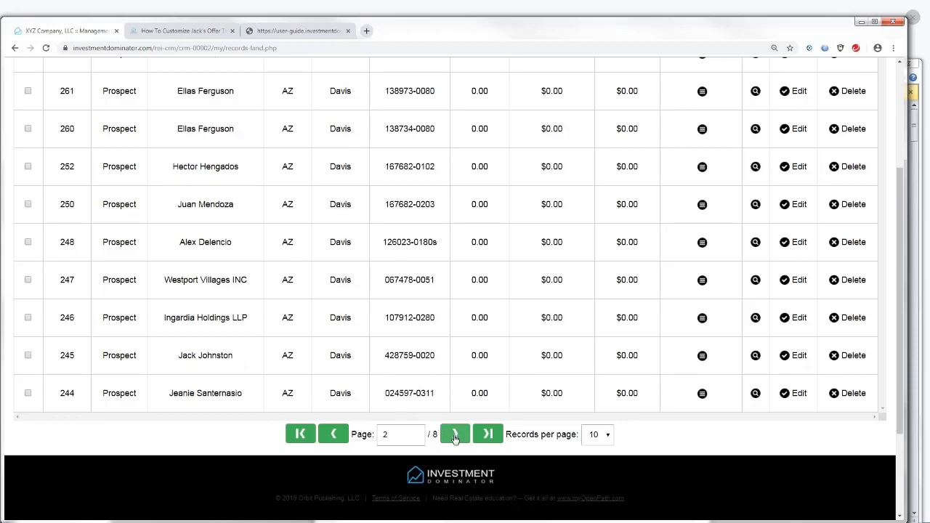
{"action": "left_click", "coordinate": [456, 436]}
{"action": "left_click", "coordinate": [456, 436]}
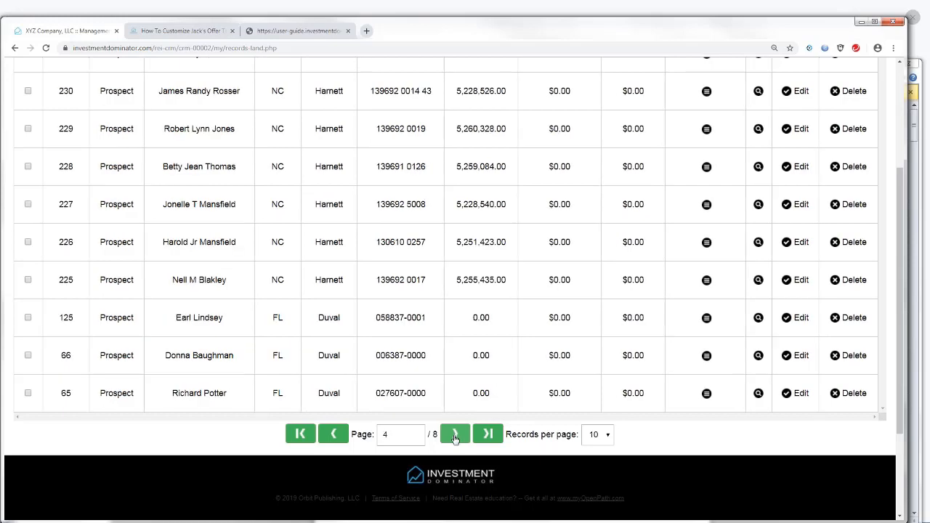
{"action": "left_click", "coordinate": [456, 436]}
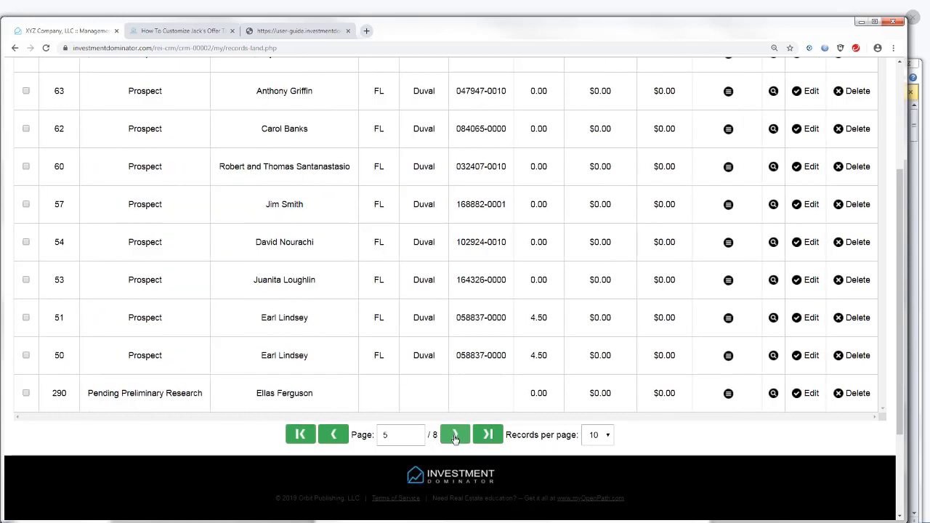
{"action": "left_click", "coordinate": [455, 436]}
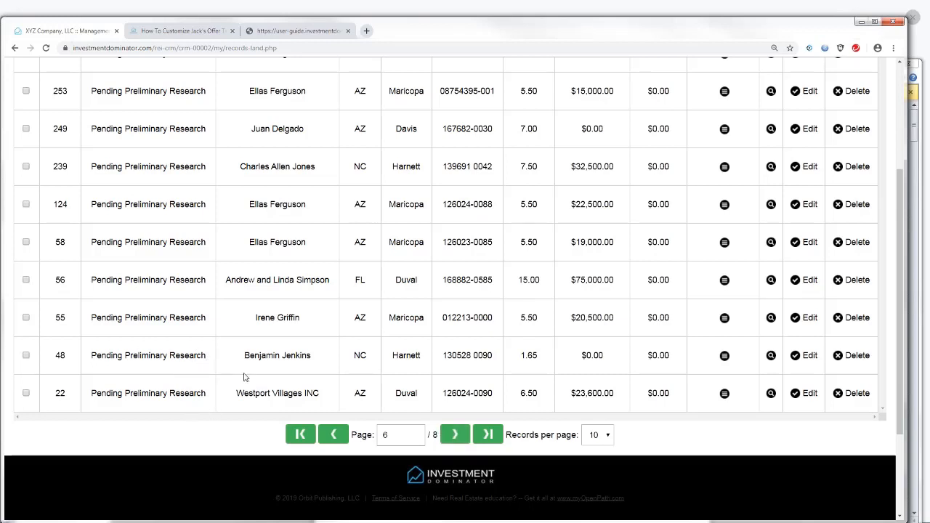
{"action": "left_click", "coordinate": [456, 435]}
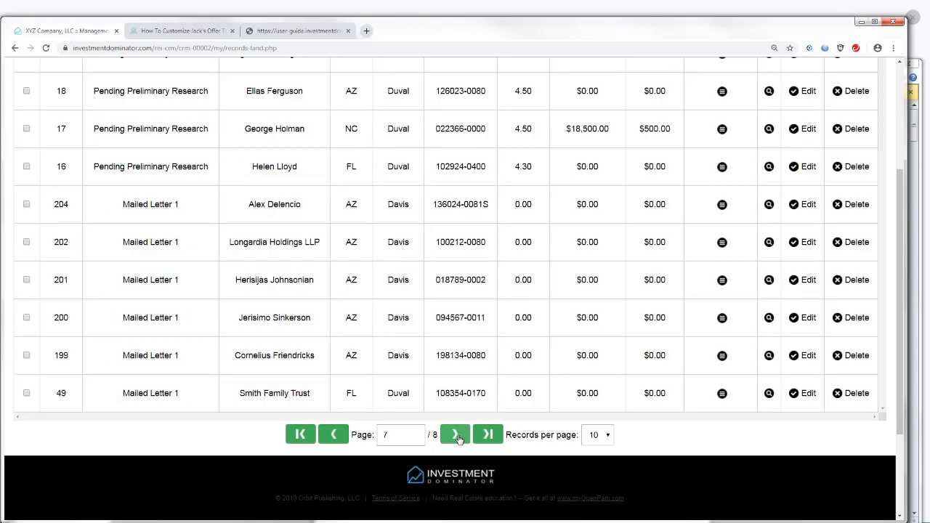
Step: Review the record status options of the last Pending Preliminary Research deal on the page, and return to the deals list
{"action": "left_click", "coordinate": [809, 168]}
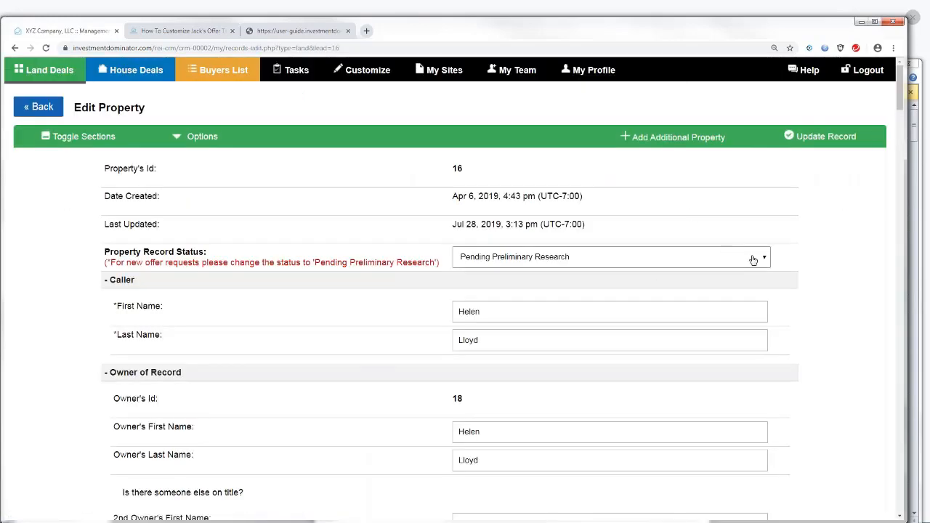
{"action": "left_click", "coordinate": [765, 260]}
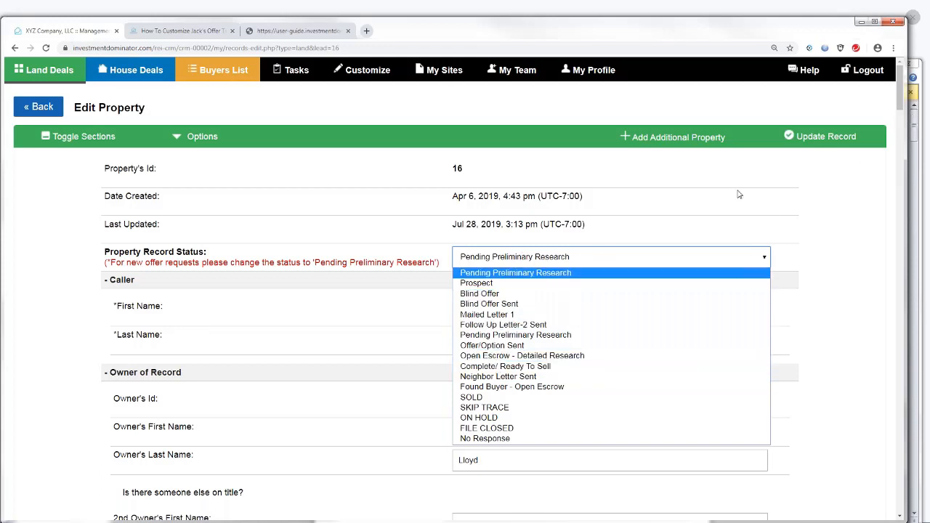
{"action": "left_click", "coordinate": [40, 108]}
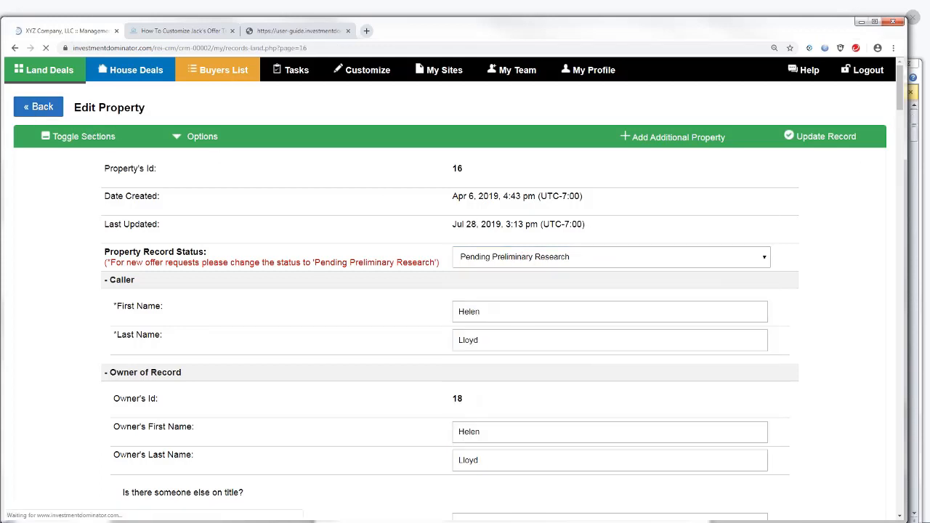
Step: Open the first Complete/ Ready To Sell deal on page 8 of the land deals for editing
{"action": "scroll", "coordinate": [901, 231], "scroll_direction": "down", "scroll_amount": 3}
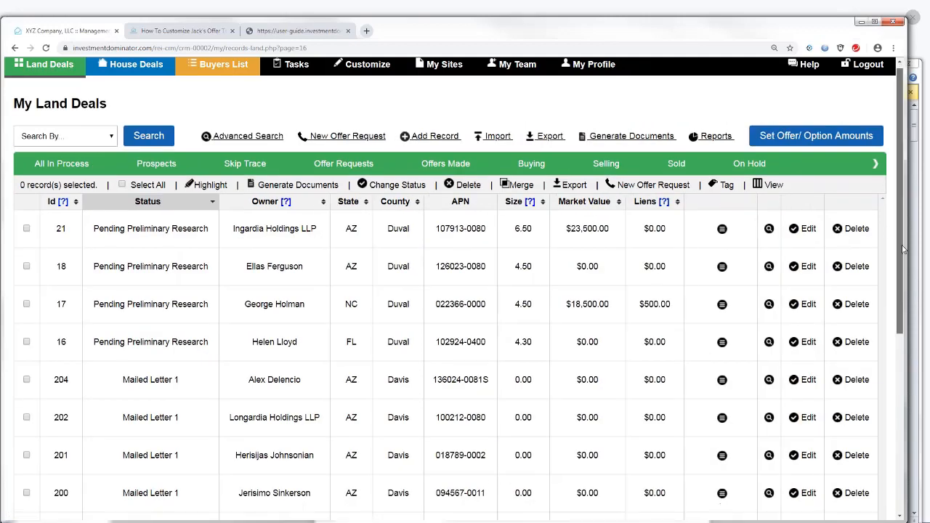
{"action": "left_click", "coordinate": [455, 393]}
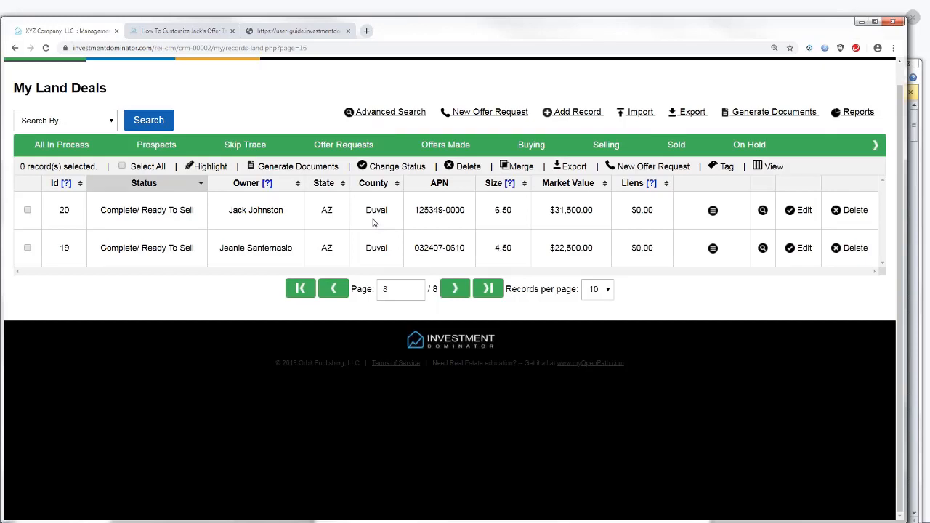
{"action": "left_click", "coordinate": [804, 211]}
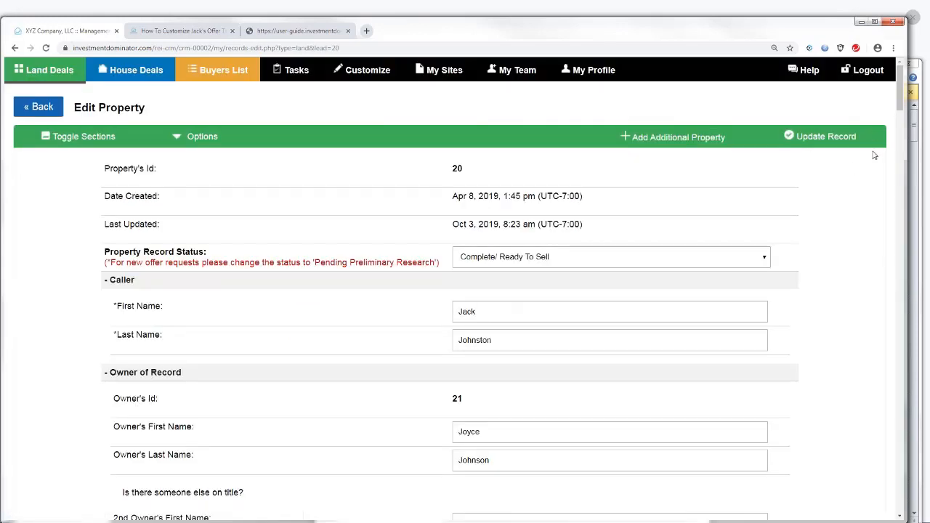
Step: Start a reference link on the property, titled "County GIS SITE Map" with the description "Displays County Map Info"
{"action": "left_click_drag", "start_coordinate": [905, 108], "coordinate": [906, 329]}
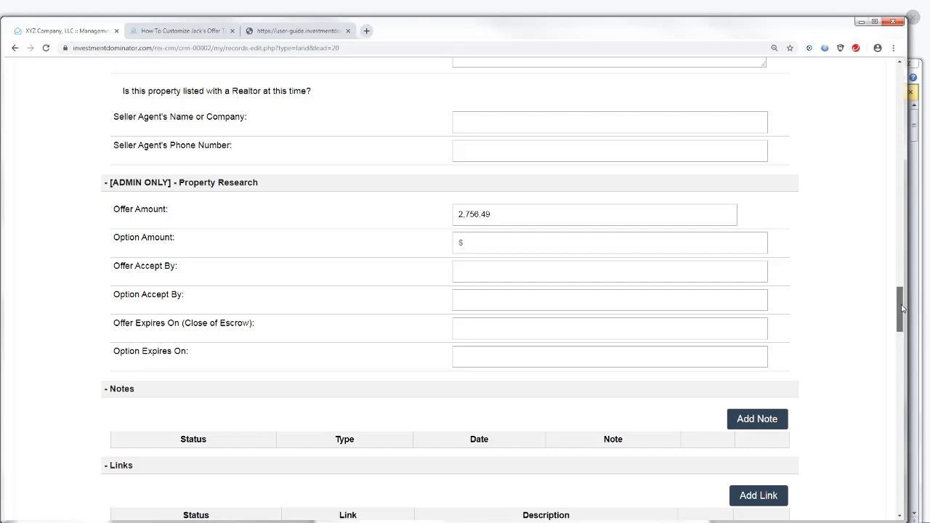
{"action": "scroll", "coordinate": [902, 307], "scroll_direction": "down", "scroll_amount": 1}
{"action": "scroll", "coordinate": [903, 308], "scroll_direction": "up", "scroll_amount": 2}
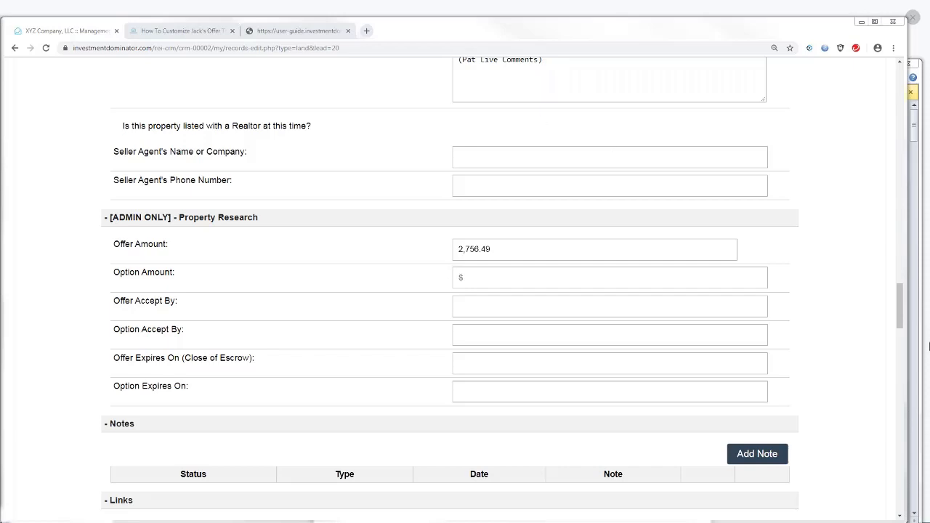
{"action": "left_click_drag", "start_coordinate": [902, 322], "coordinate": [906, 342]}
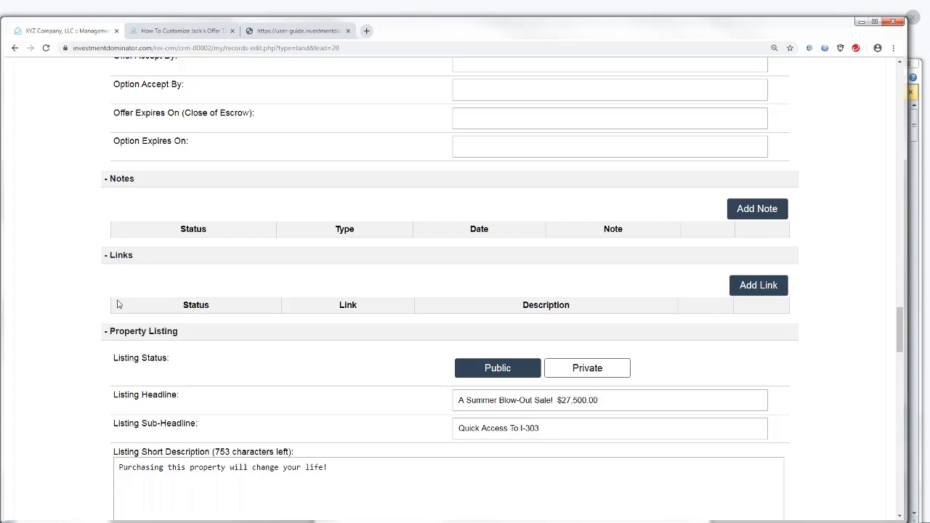
{"action": "left_click", "coordinate": [758, 286]}
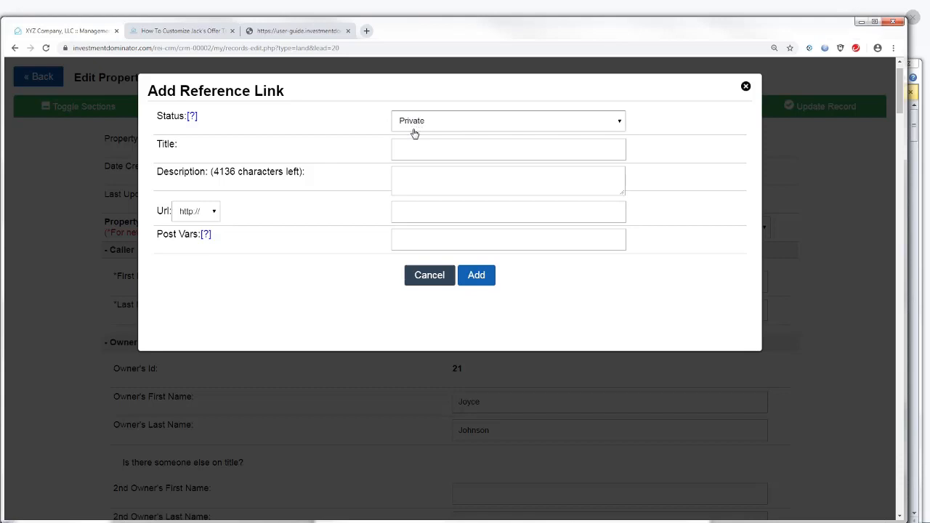
{"action": "left_click", "coordinate": [398, 149]}
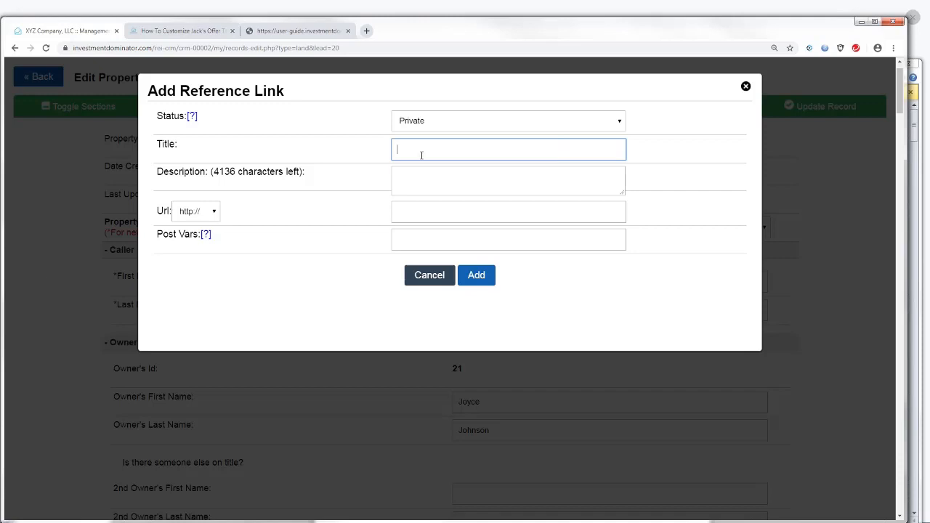
{"action": "type", "text": "County GIS SITE Map"}
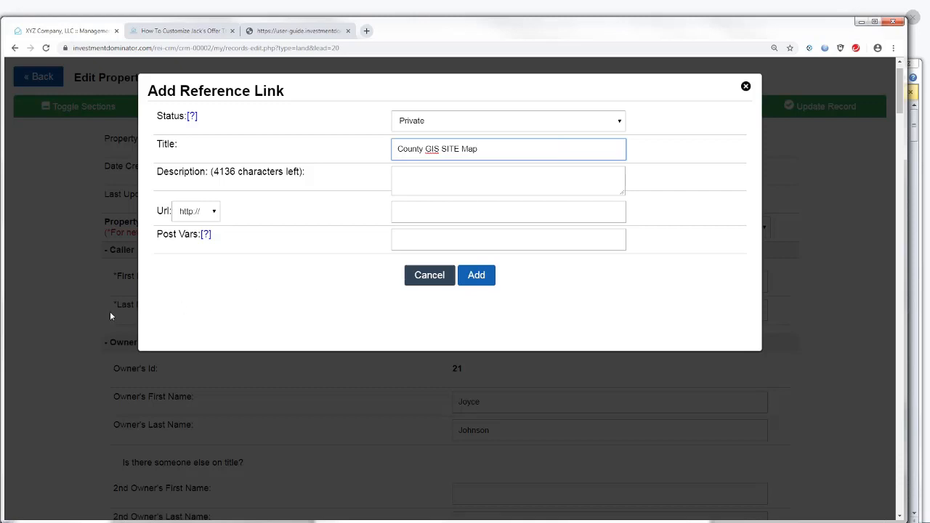
{"action": "left_click", "coordinate": [396, 182]}
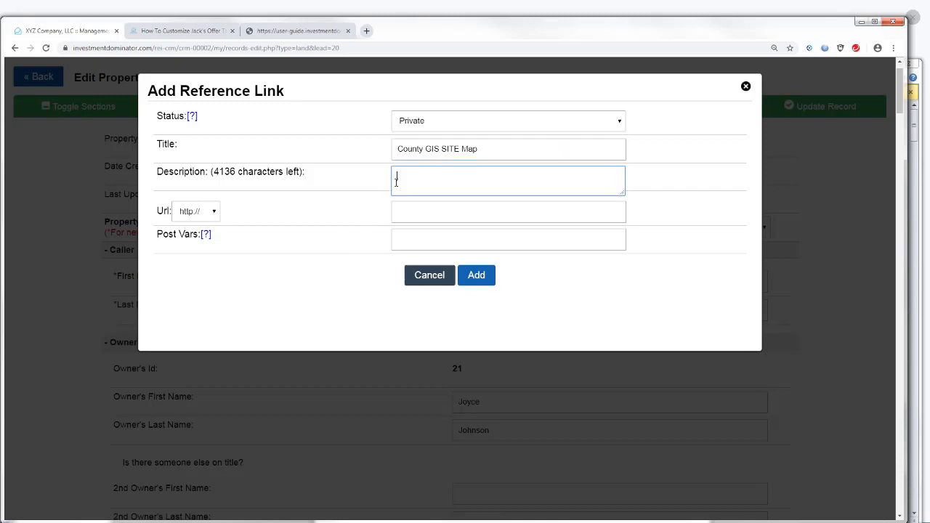
{"action": "type", "text": "Displays County Map "}
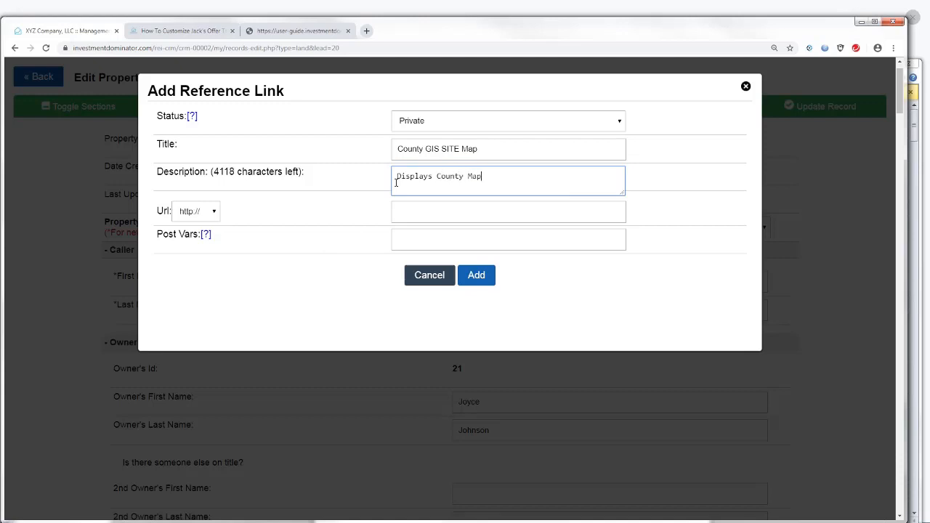
{"action": "type", "text": "Info"}
Step: Set the reference link's URL to maps.raleighnc.gov/imaps/ and paste the parcel pin parameter as its Post Vars
{"action": "key", "text": "alt+Tab"}
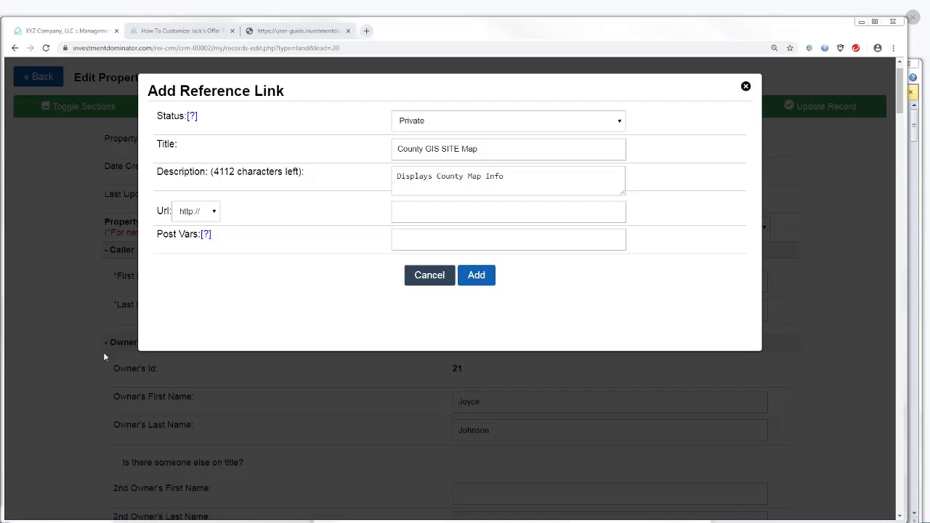
{"action": "right_click", "coordinate": [401, 214]}
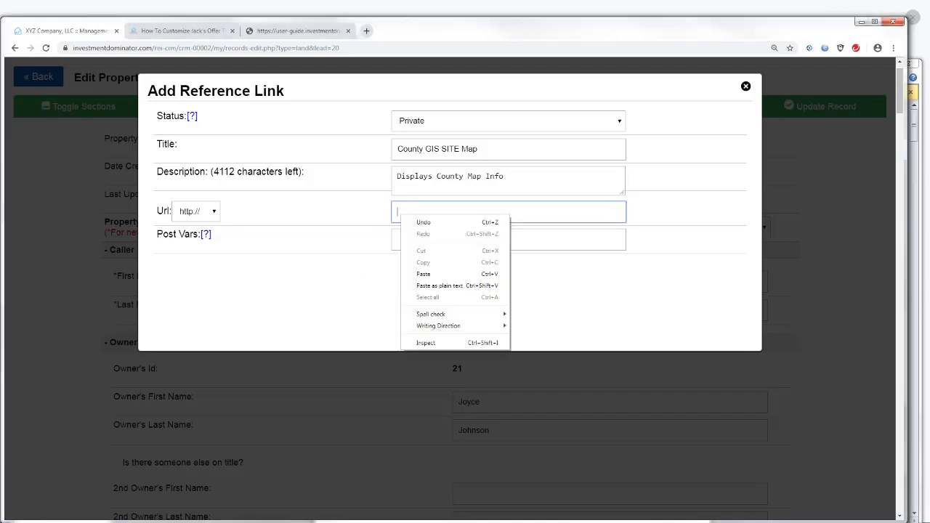
{"action": "left_click", "coordinate": [425, 275]}
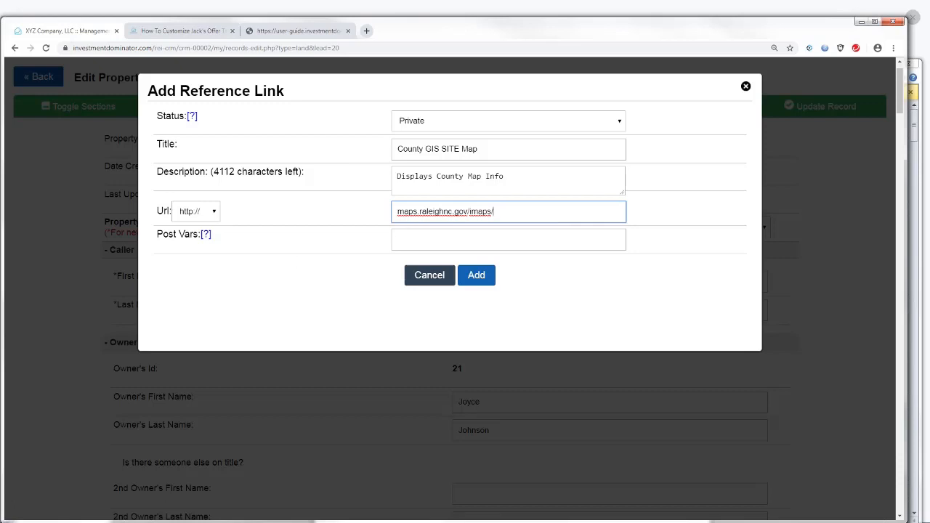
{"action": "mouse_move", "coordinate": [205, 238]}
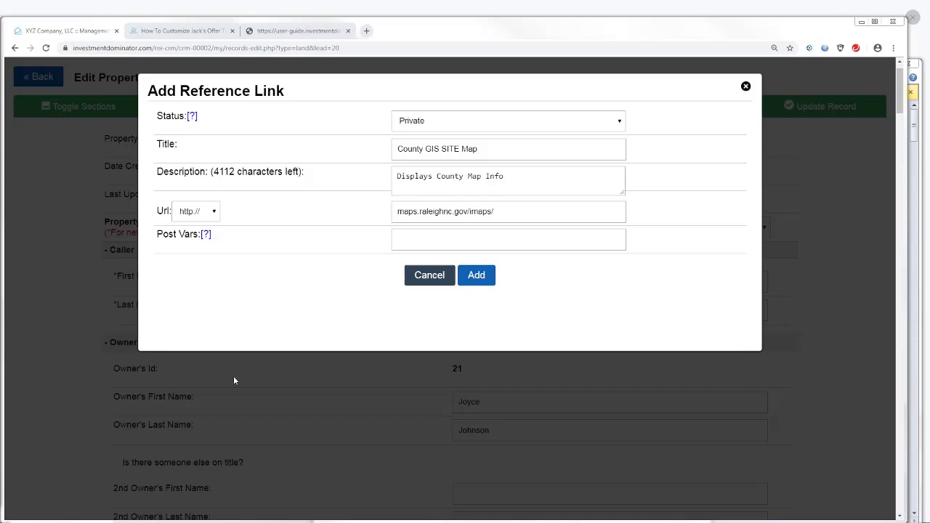
{"action": "right_click", "coordinate": [401, 243]}
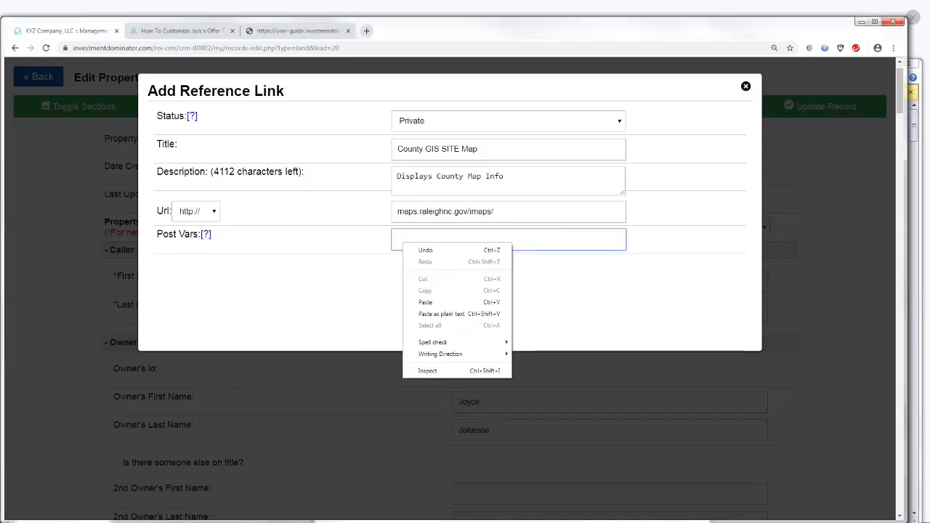
{"action": "left_click", "coordinate": [426, 302]}
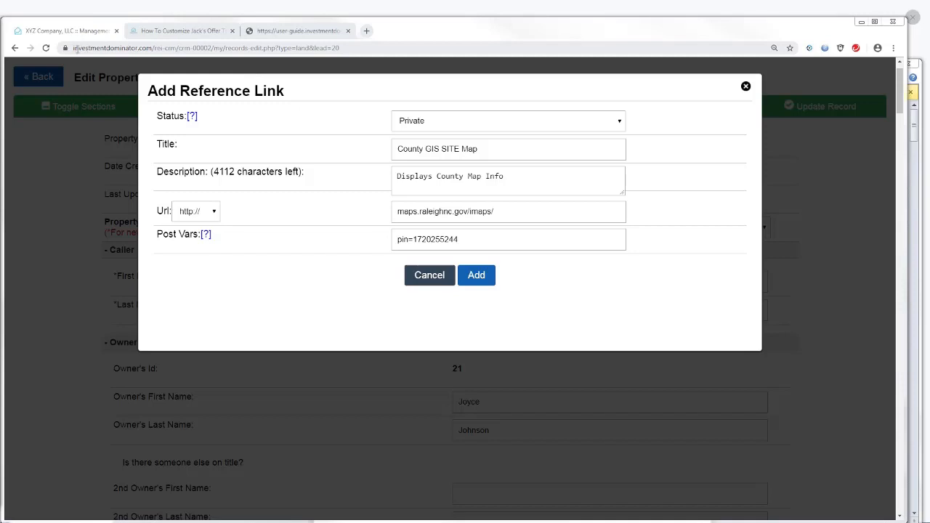
Step: Check the link's URL and Post Vars, and add the reference link to the property
{"action": "left_click_drag", "start_coordinate": [74, 47], "coordinate": [185, 48]}
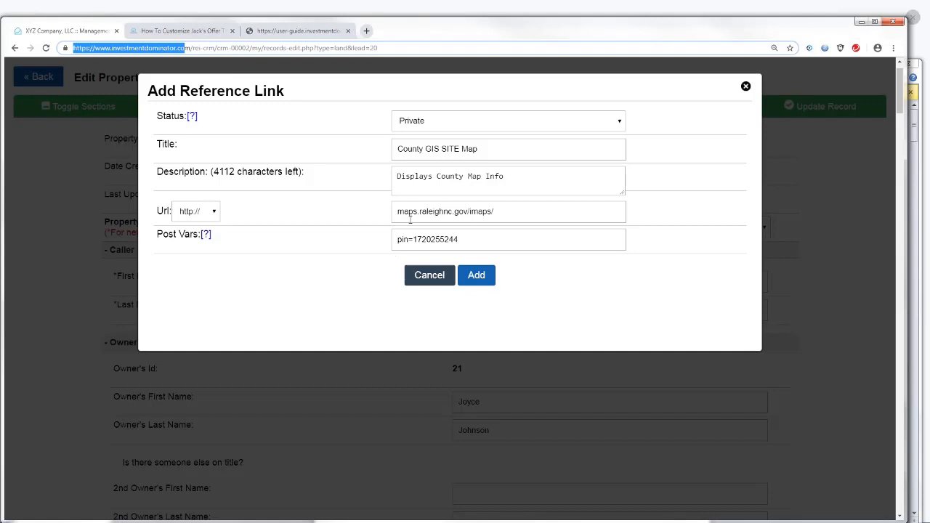
{"action": "left_click_drag", "start_coordinate": [400, 211], "coordinate": [495, 222]}
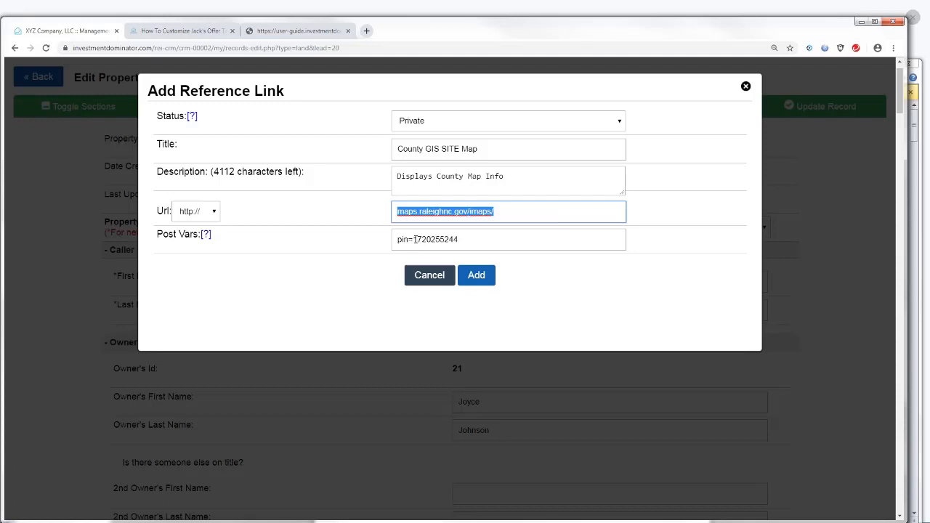
{"action": "left_click", "coordinate": [474, 241]}
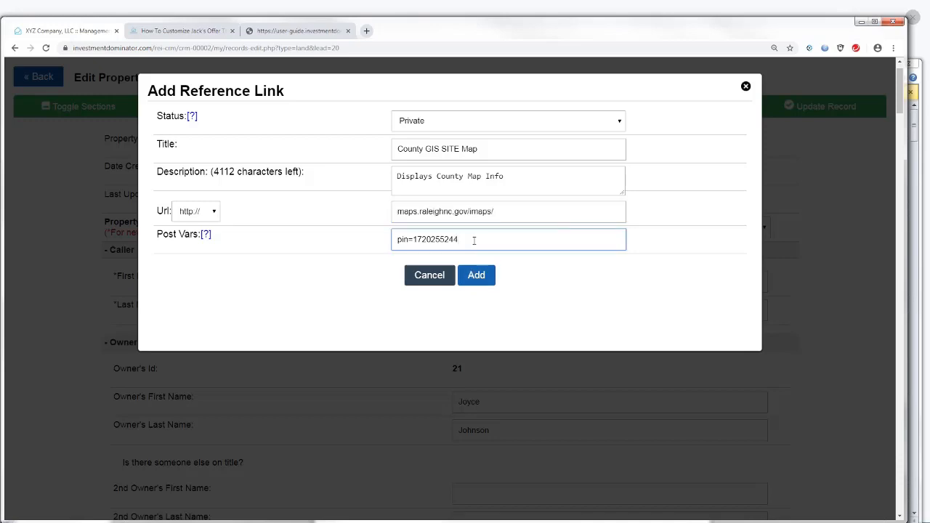
{"action": "left_click", "coordinate": [476, 276]}
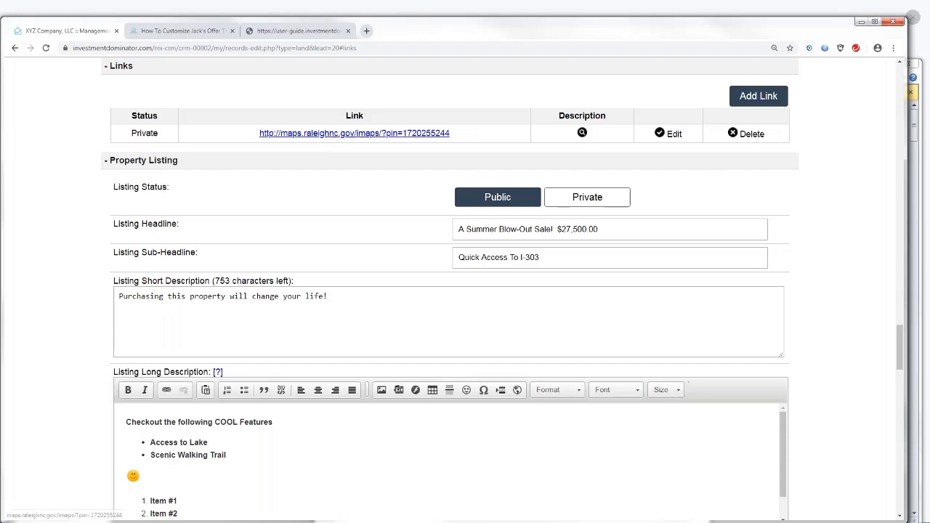
Step: Save the property record with its new reference link
{"action": "left_click_drag", "start_coordinate": [899, 331], "coordinate": [927, 339]}
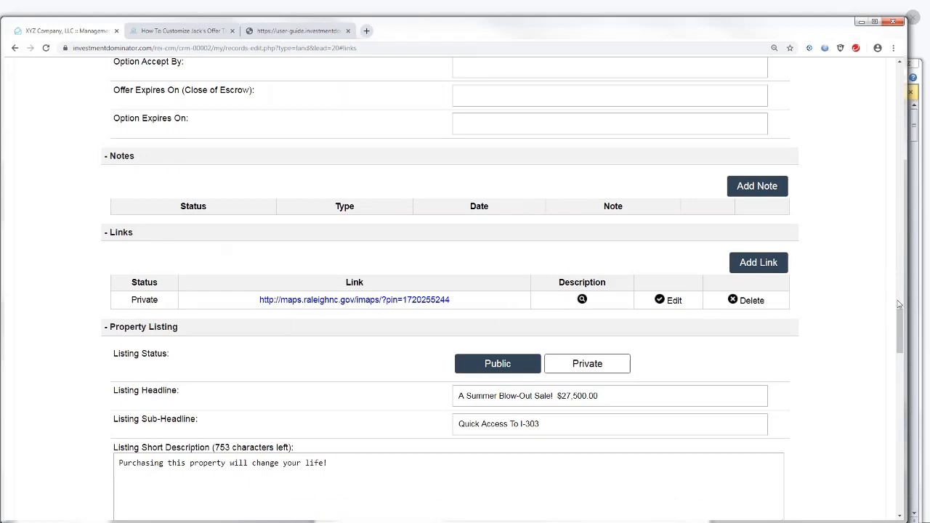
{"action": "left_click_drag", "start_coordinate": [901, 320], "coordinate": [899, 102]}
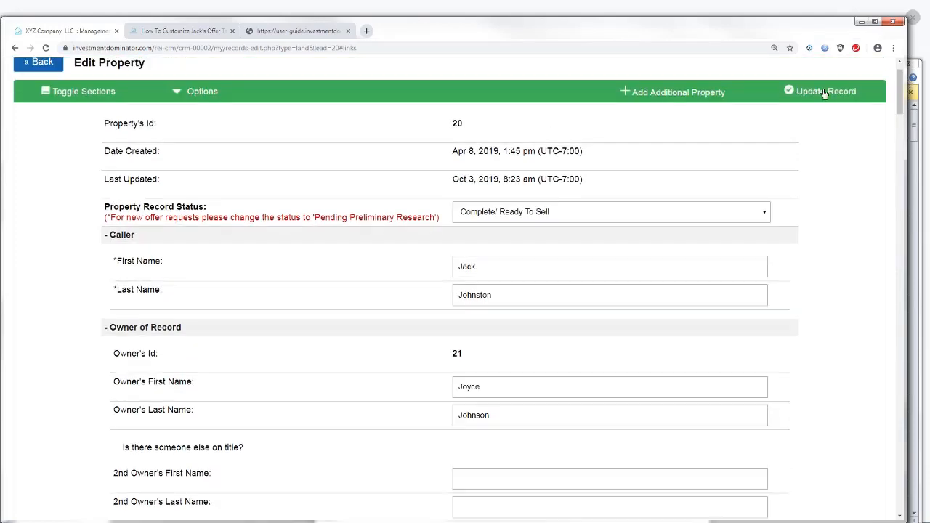
{"action": "left_click", "coordinate": [823, 93]}
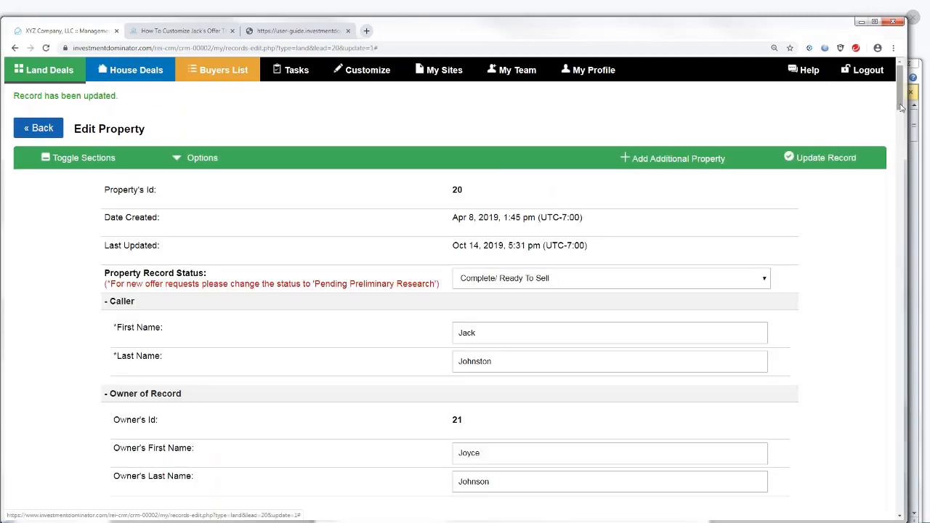
Step: Open the saved raleighnc.gov map link in the property's Links section and view the parcel with its surrounding streets
{"action": "left_click_drag", "start_coordinate": [901, 199], "coordinate": [929, 348]}
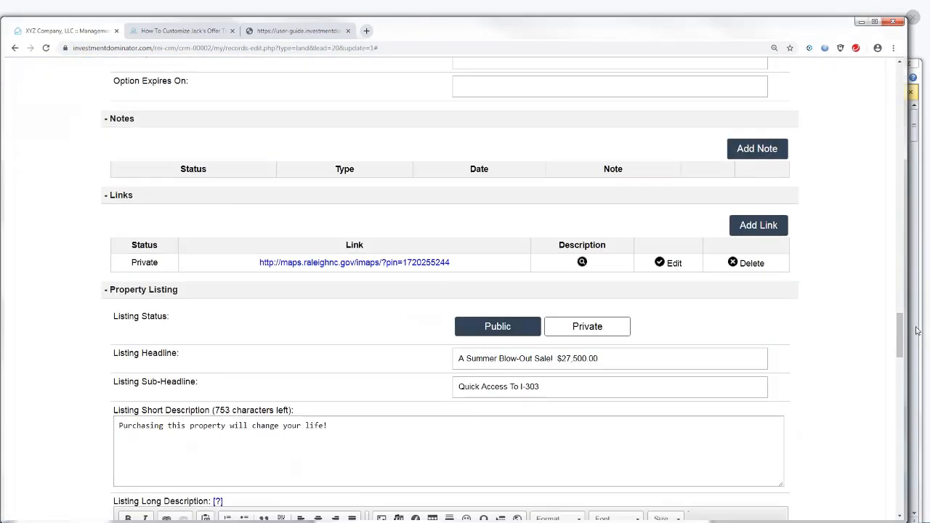
{"action": "left_click", "coordinate": [351, 263]}
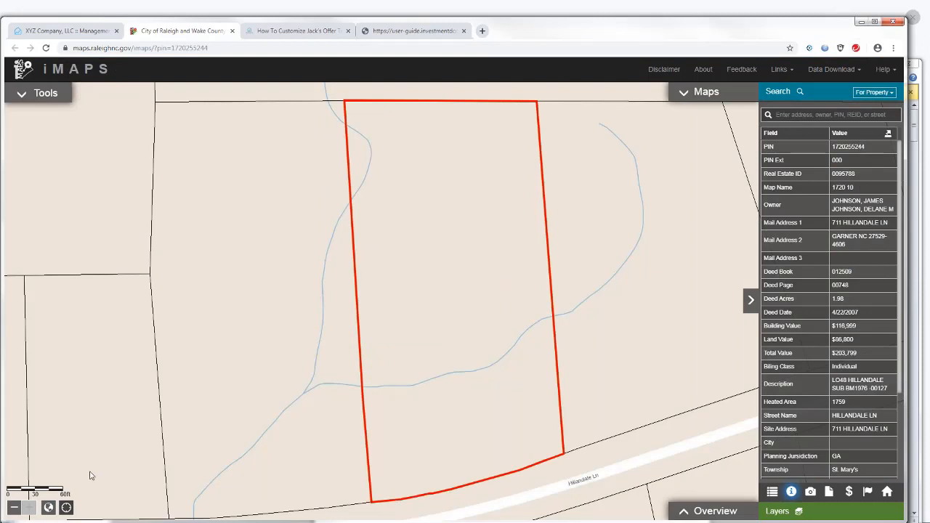
{"action": "left_click", "coordinate": [15, 509]}
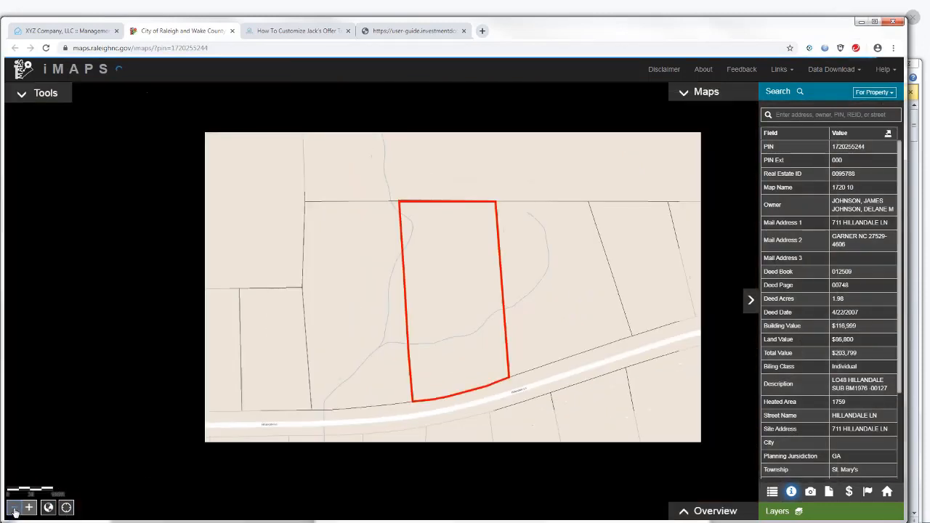
{"action": "left_click", "coordinate": [14, 509]}
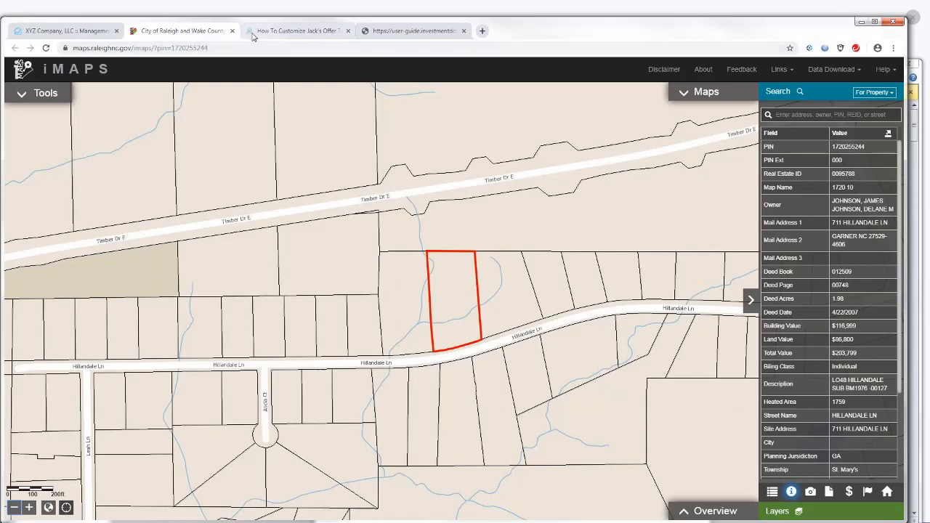
Step: Start a second reference link on the property record with status Public, title "Google Search" and description "Simple Google Search"
{"action": "left_click", "coordinate": [93, 34]}
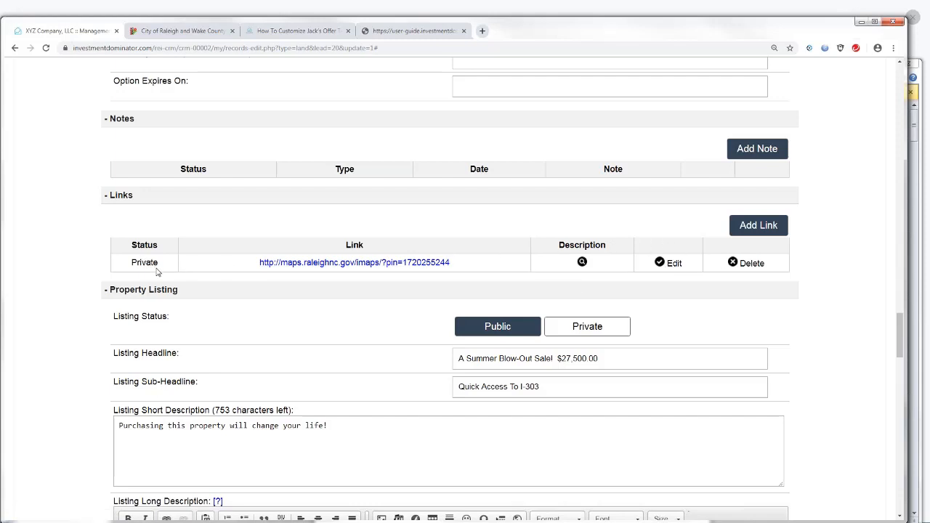
{"action": "left_click", "coordinate": [754, 230]}
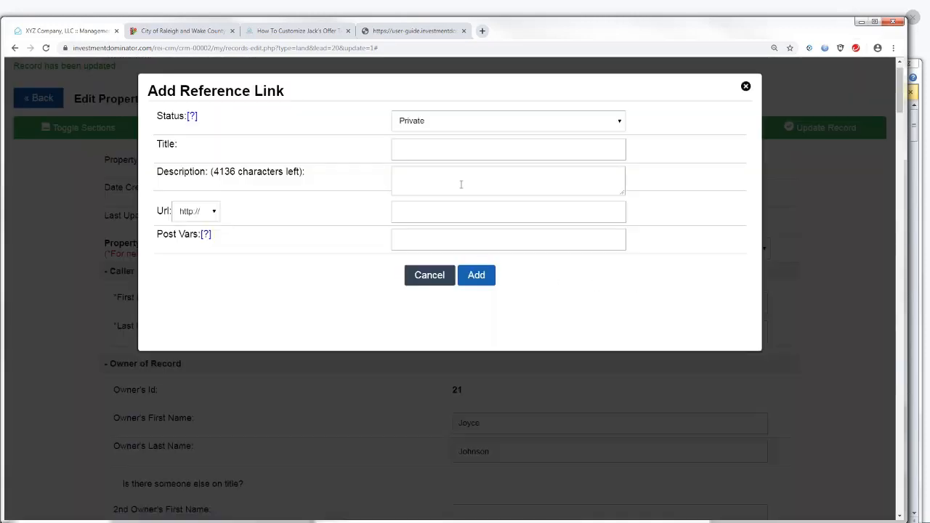
{"action": "mouse_move", "coordinate": [193, 120]}
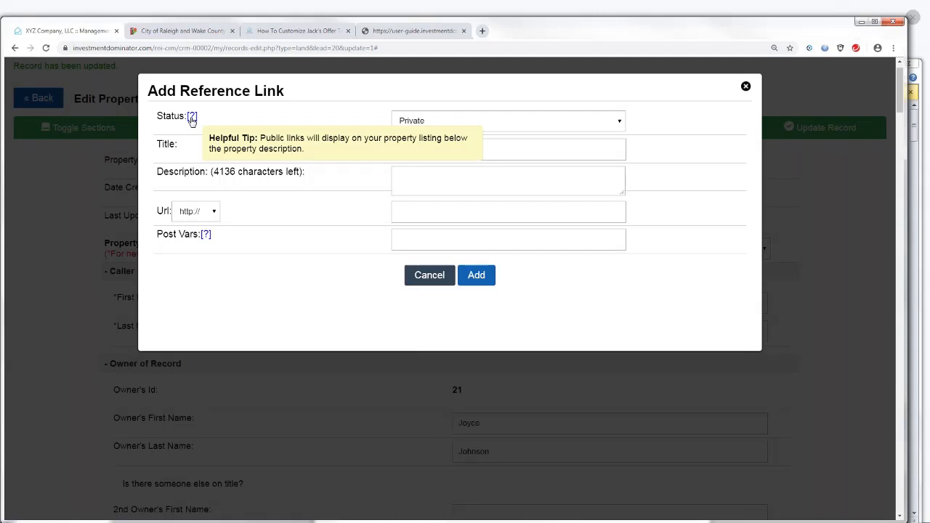
{"action": "left_click", "coordinate": [617, 124]}
{"action": "left_click", "coordinate": [427, 148]}
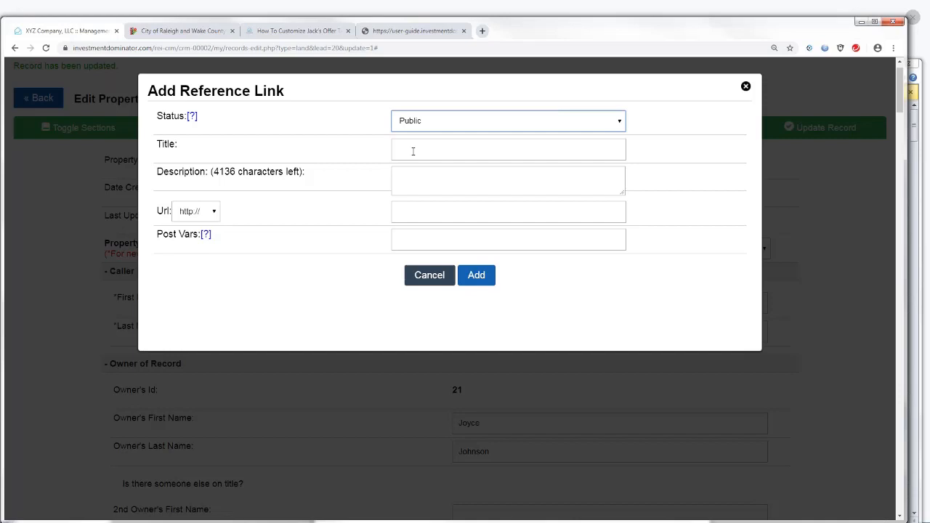
{"action": "left_click", "coordinate": [413, 151]}
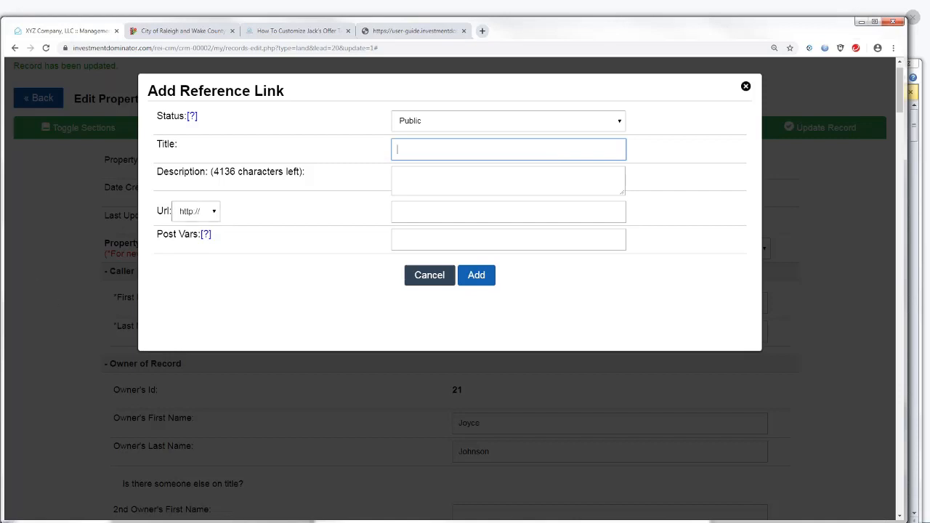
{"action": "type", "text": "Google Search"}
{"action": "left_click", "coordinate": [402, 182]}
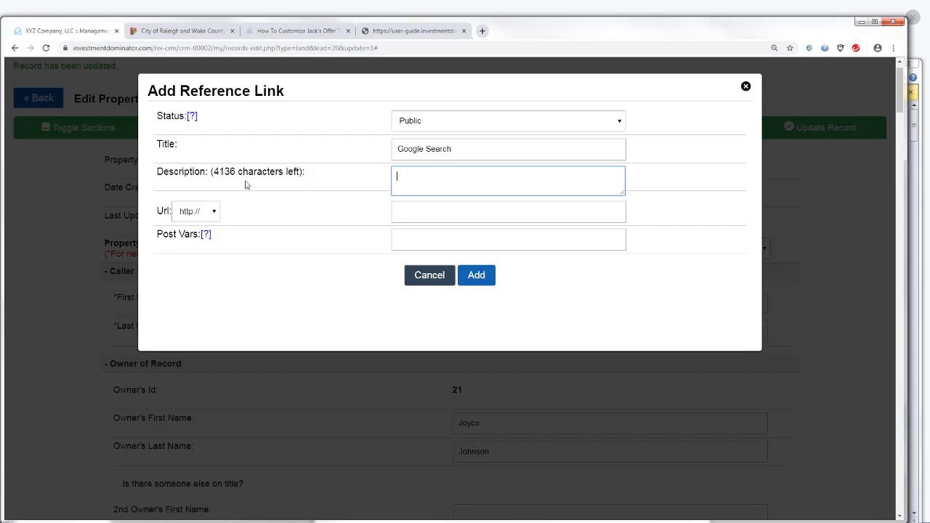
{"action": "type", "text": "Simple Google Search"}
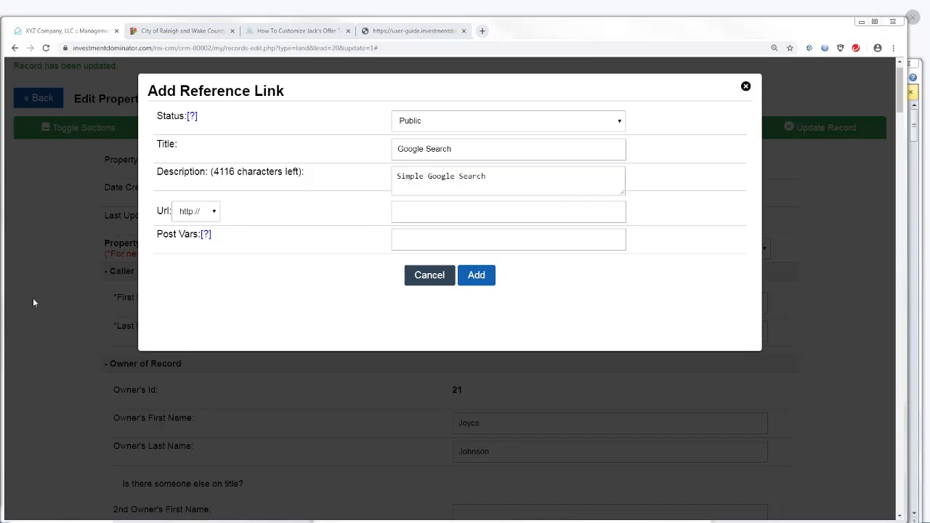
{"action": "right_click", "coordinate": [393, 212]}
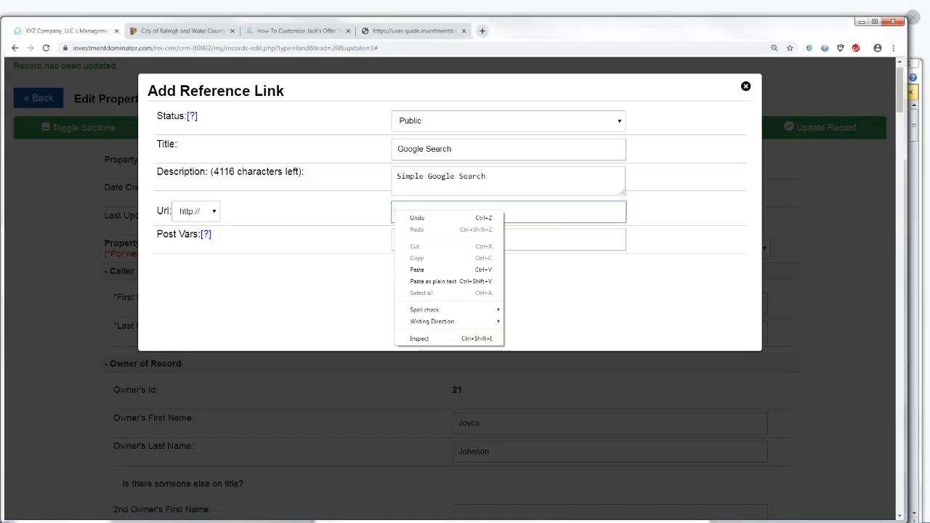
{"action": "left_click", "coordinate": [417, 270]}
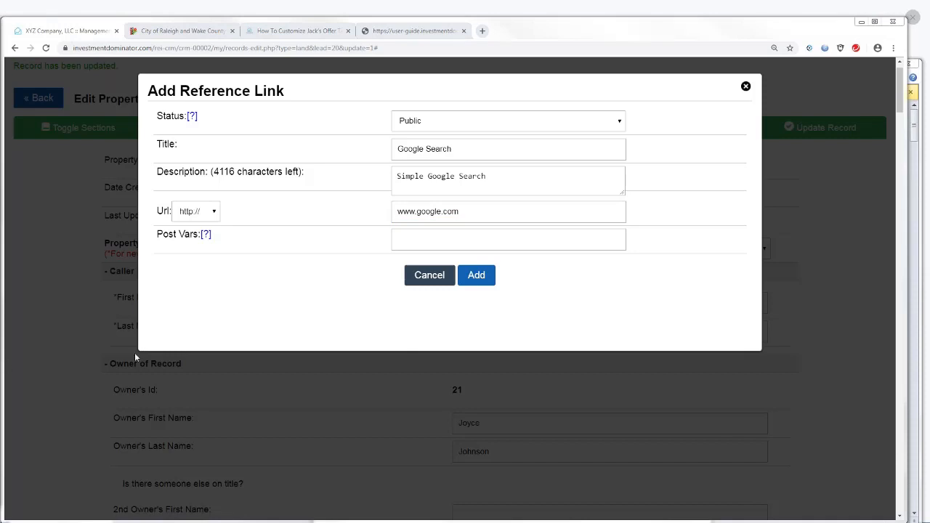
{"action": "right_click", "coordinate": [402, 240]}
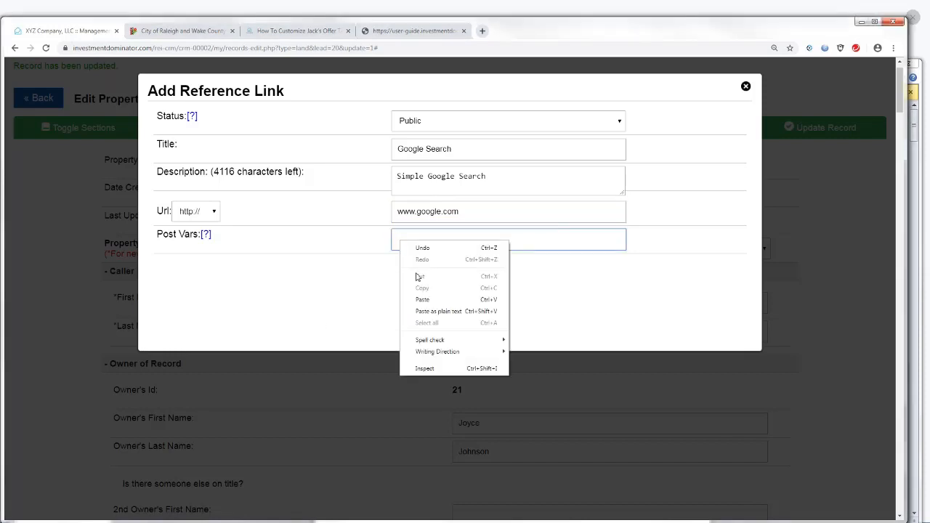
{"action": "left_click", "coordinate": [426, 306]}
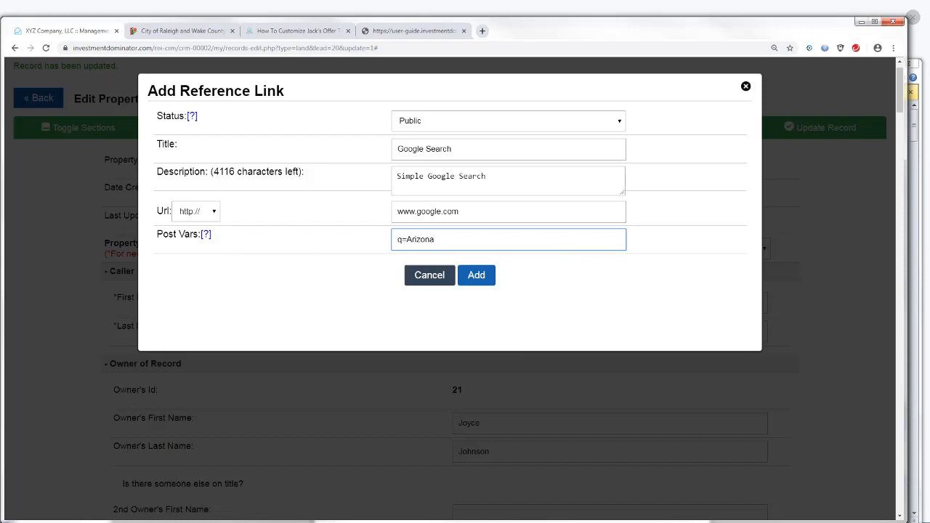
Step: Add the Google Search reference link to the property and save the property record
{"action": "left_click_drag", "start_coordinate": [378, 48], "coordinate": [311, 47]}
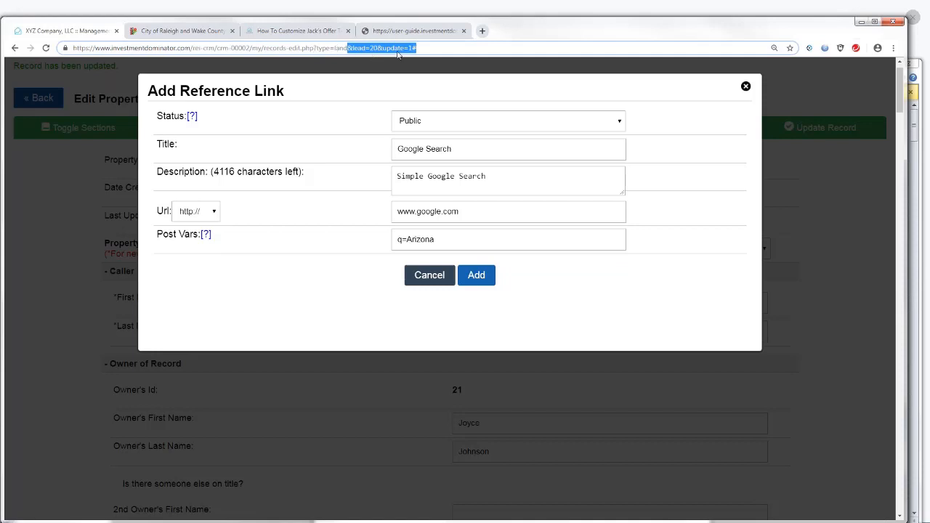
{"action": "left_click", "coordinate": [422, 48]}
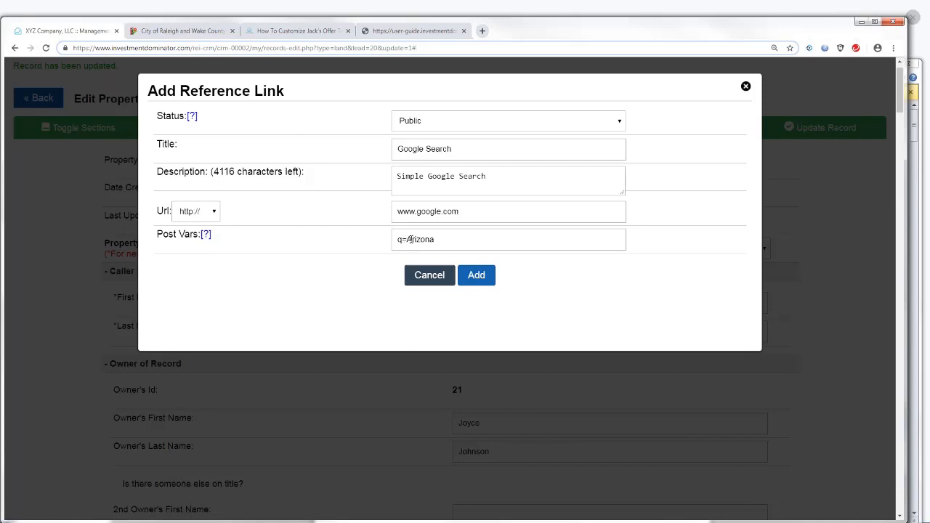
{"action": "left_click_drag", "start_coordinate": [408, 240], "coordinate": [455, 229]}
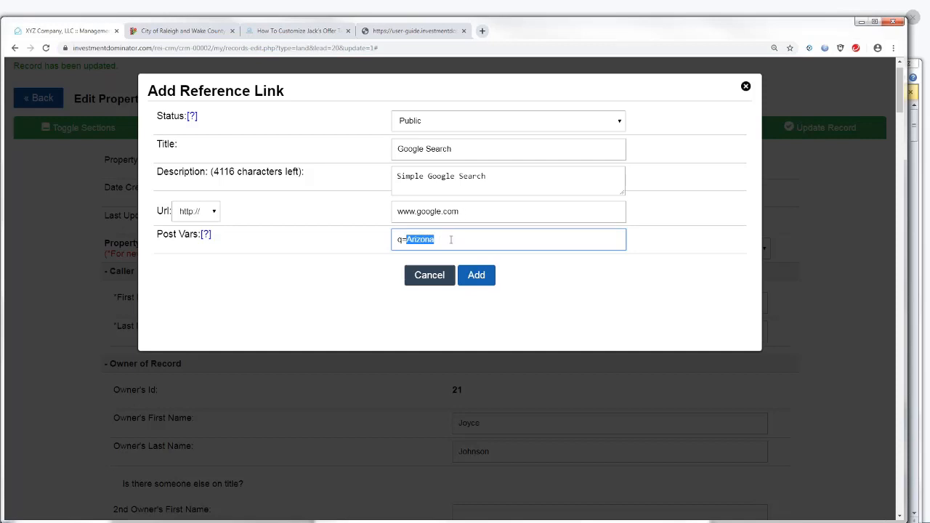
{"action": "left_click", "coordinate": [450, 239]}
{"action": "left_click", "coordinate": [476, 274]}
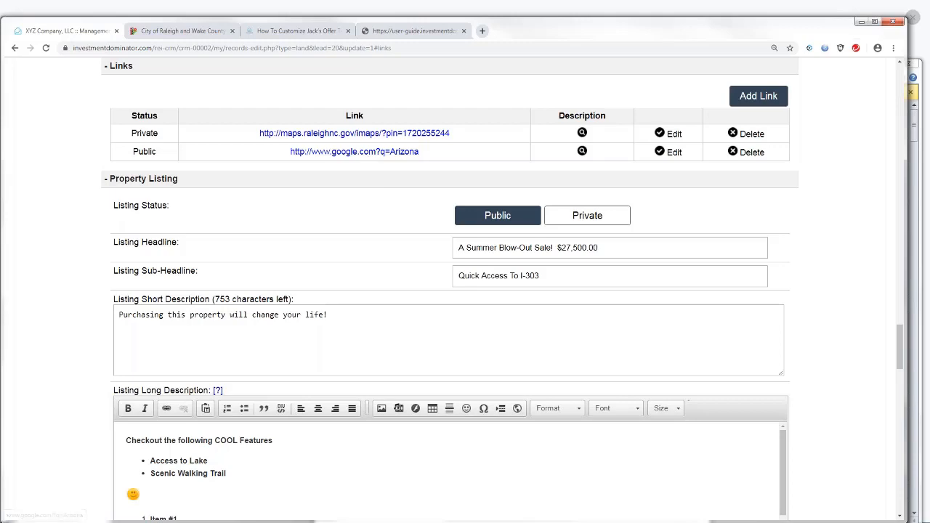
{"action": "left_click_drag", "start_coordinate": [899, 316], "coordinate": [862, 65]}
{"action": "left_click", "coordinate": [815, 164]}
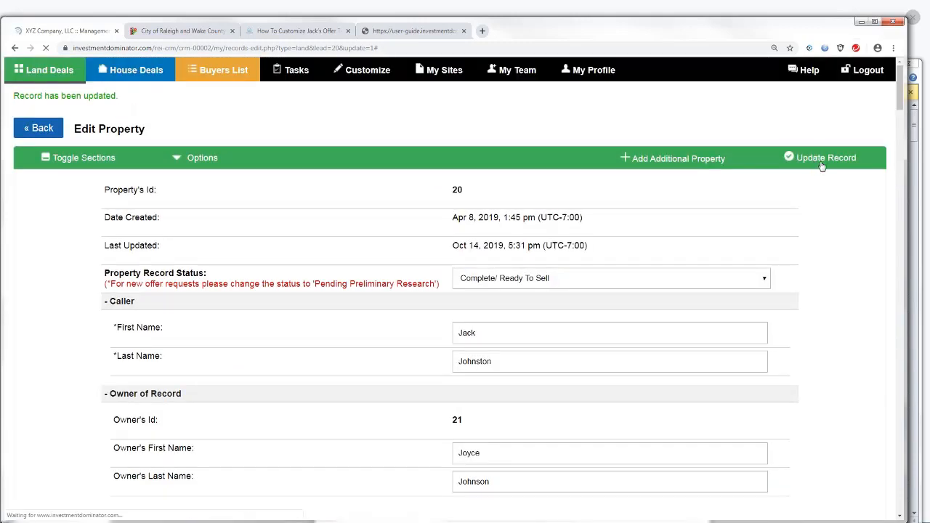
Step: Generate the property's listing and view the Links section below its property details
{"action": "left_click", "coordinate": [179, 161]}
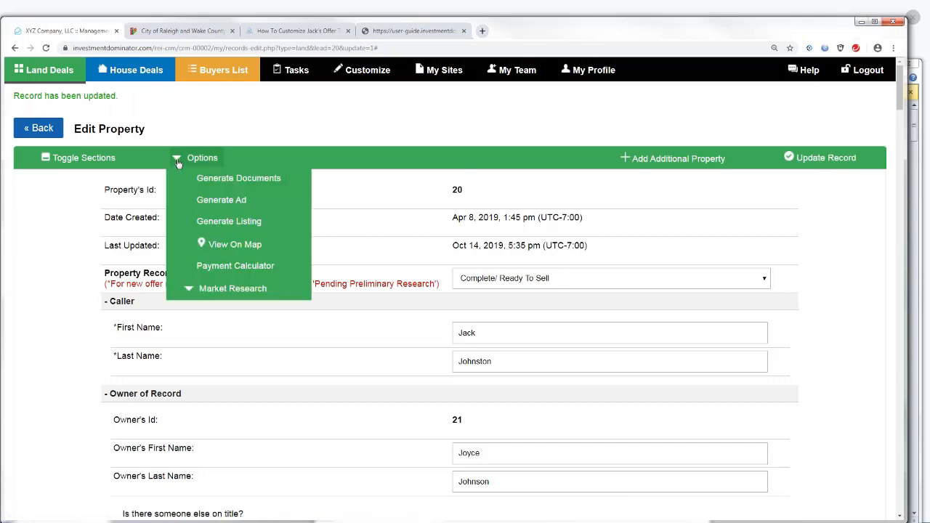
{"action": "left_click", "coordinate": [217, 223]}
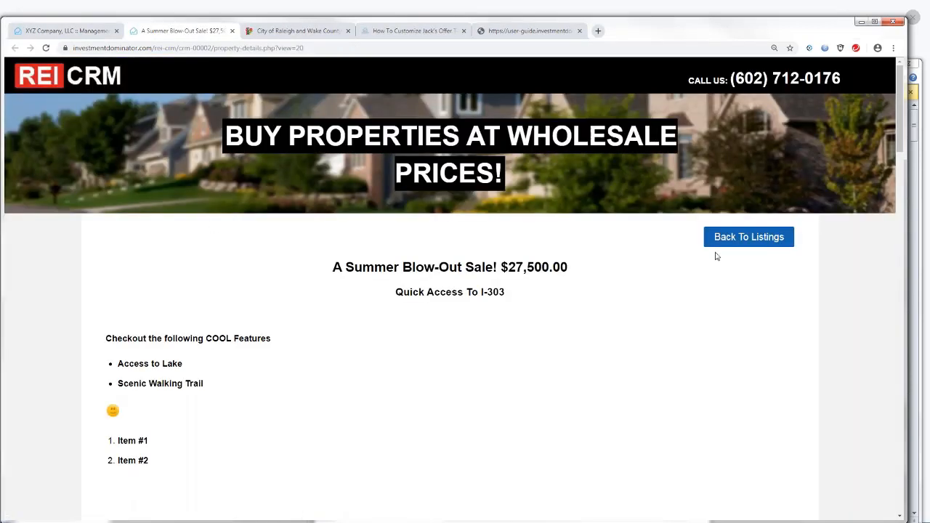
{"action": "left_click_drag", "start_coordinate": [900, 127], "coordinate": [929, 482]}
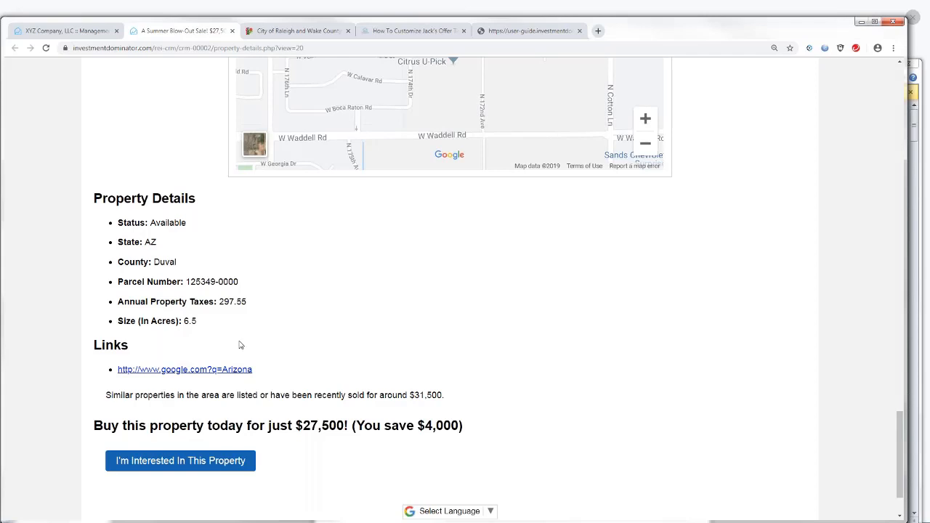
Step: Test the listing's public Google link by opening it and running the prefilled Arizona search
{"action": "left_click", "coordinate": [176, 372]}
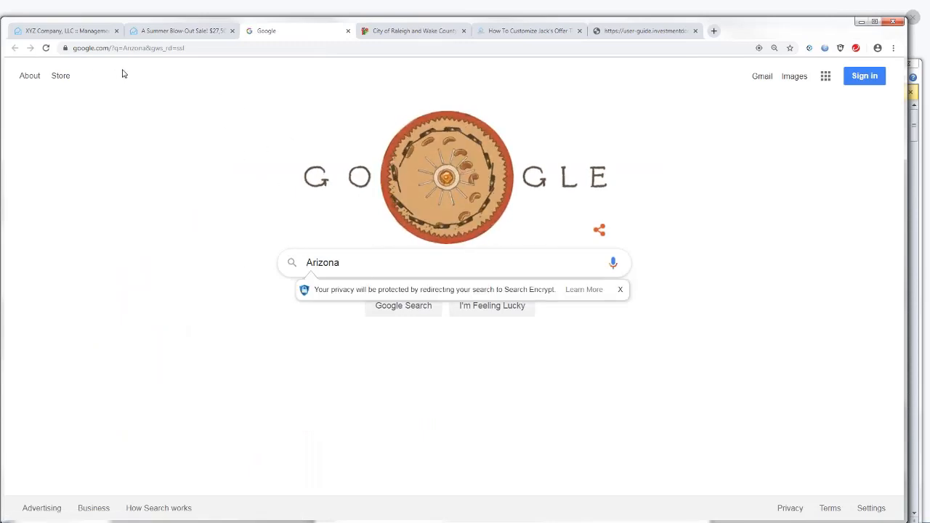
{"action": "left_click", "coordinate": [345, 263]}
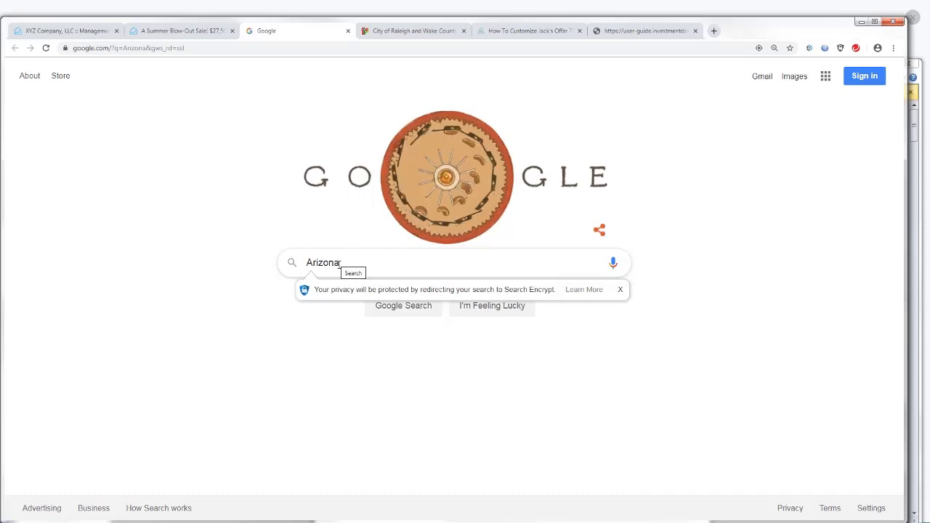
{"action": "key", "text": "Return"}
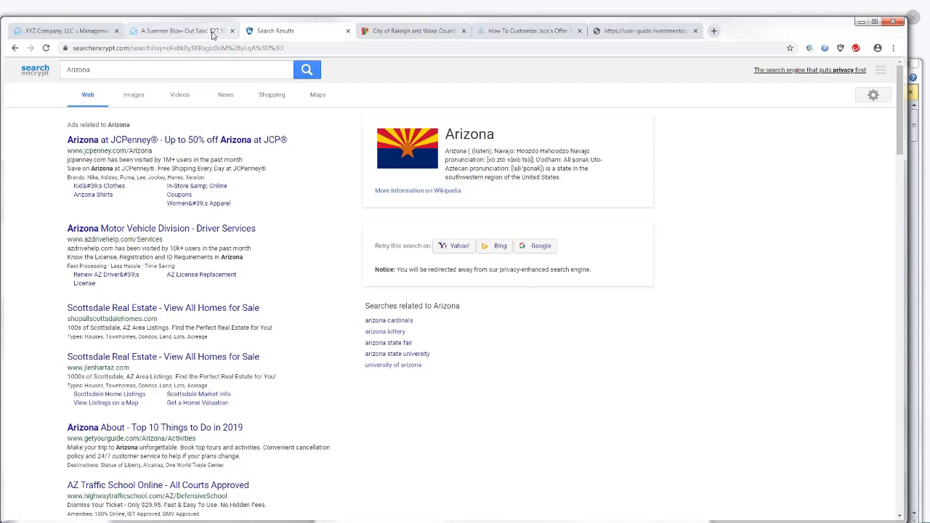
Step: Look over the property record again and return to the Links section of its public listing
{"action": "left_click", "coordinate": [58, 31]}
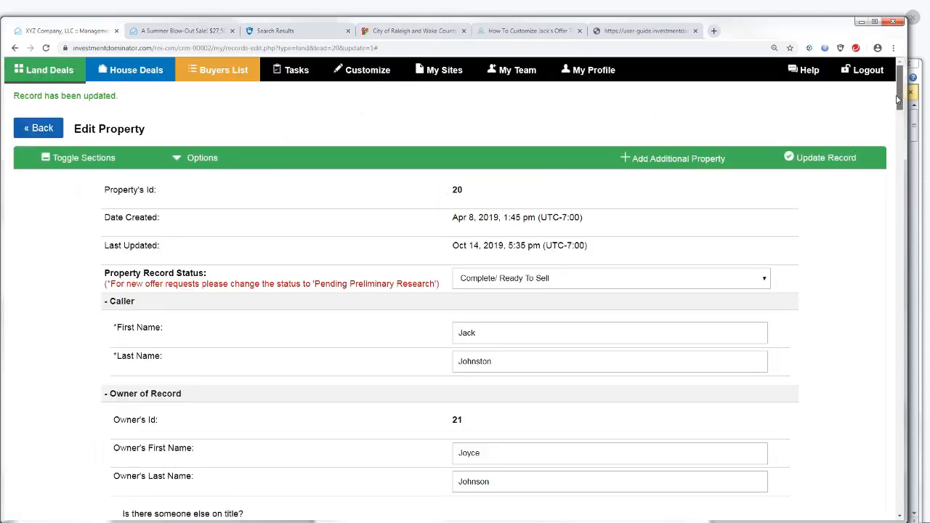
{"action": "left_click_drag", "start_coordinate": [898, 101], "coordinate": [929, 296]}
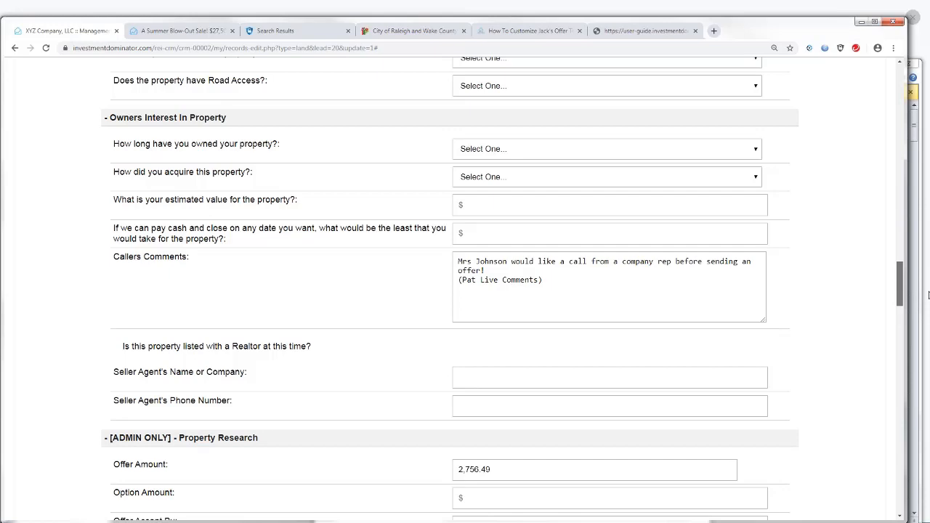
{"action": "left_click_drag", "start_coordinate": [929, 295], "coordinate": [888, 81]}
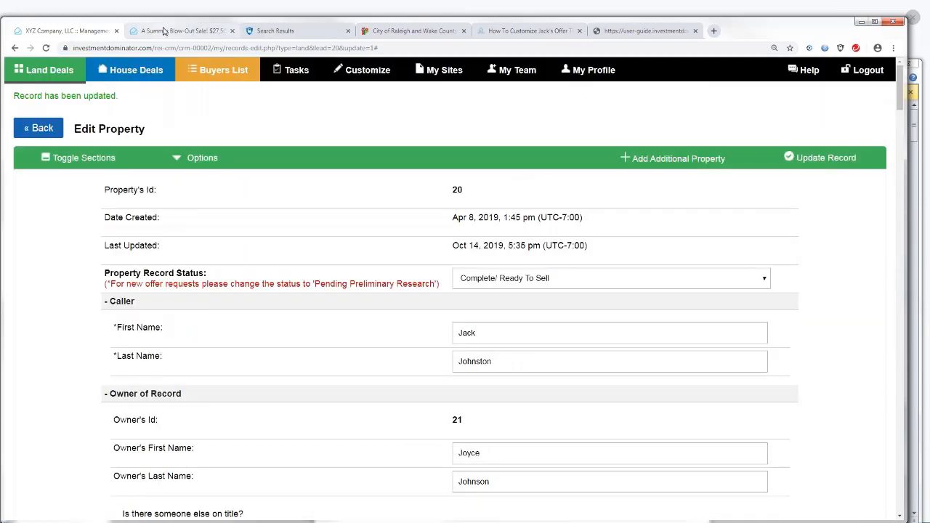
{"action": "left_click", "coordinate": [164, 31]}
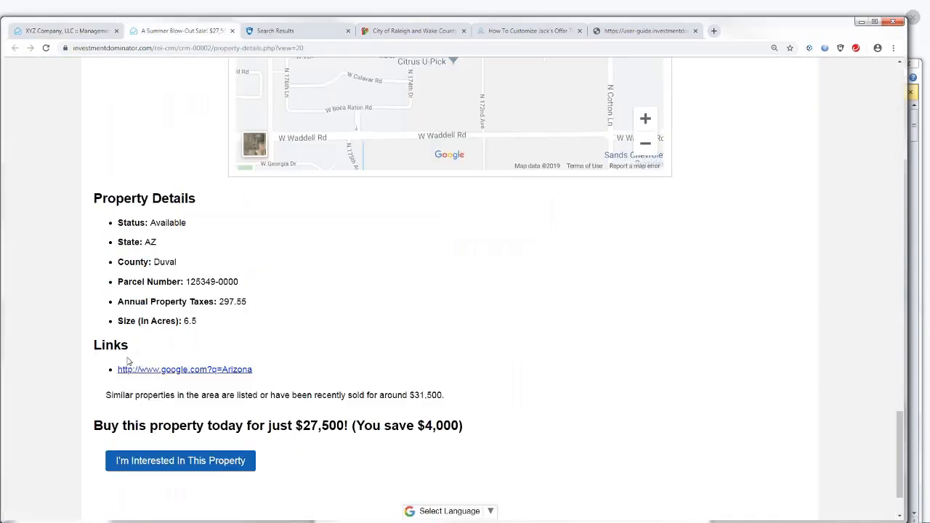